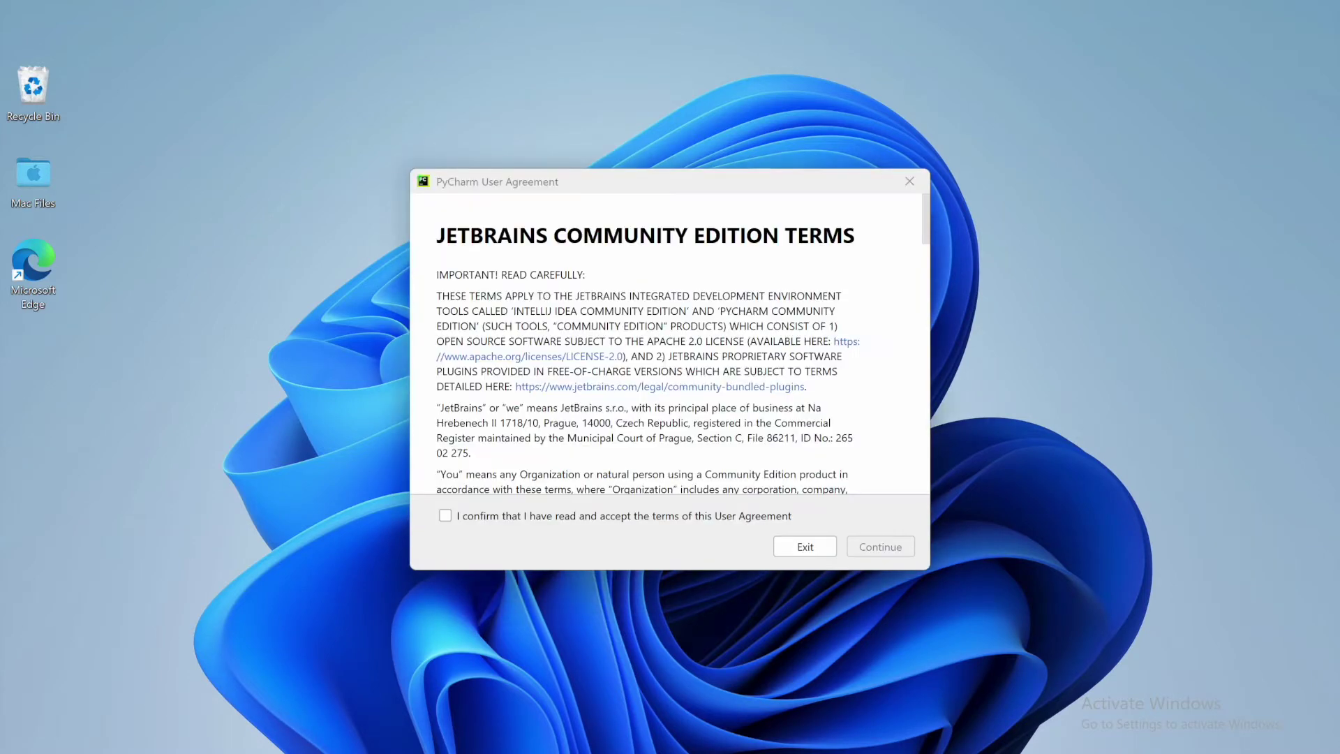
- Accept the PyCharm user agreement and decline sending anonymous usage statistics
left_click(445, 515)
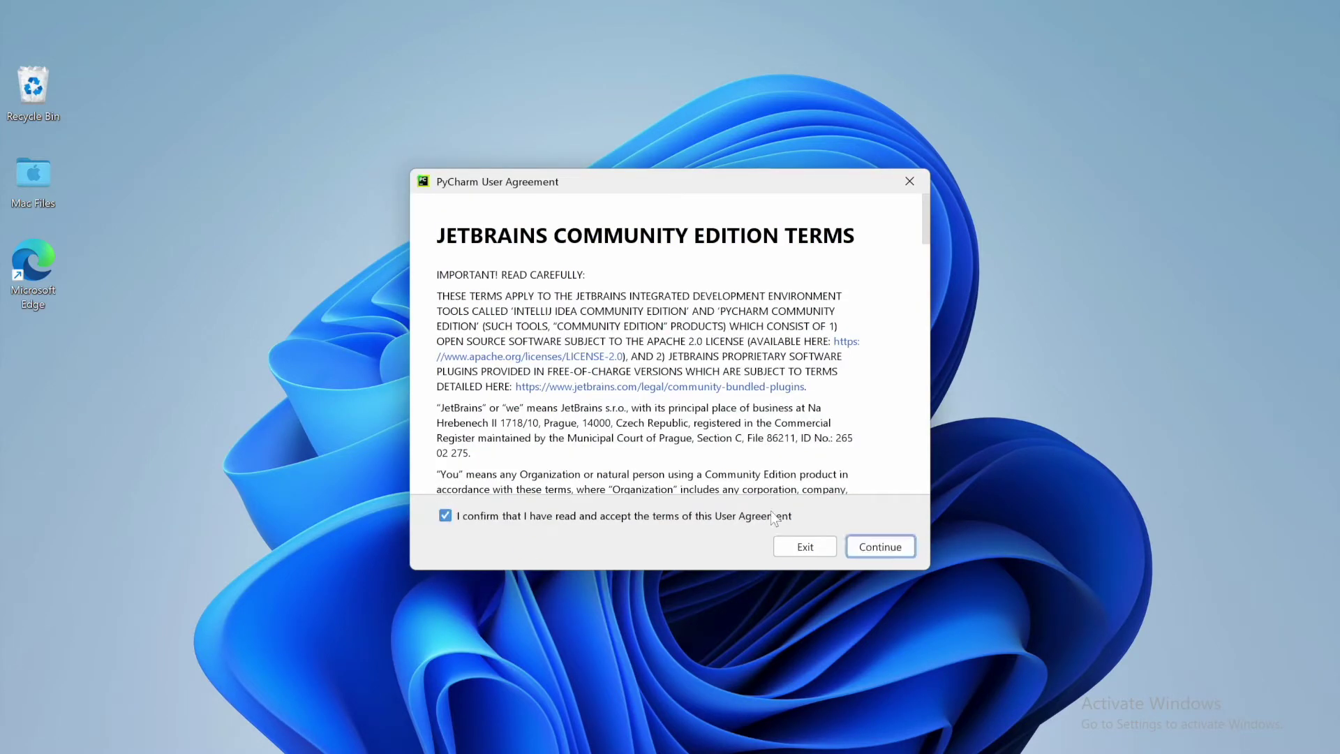
left_click(881, 548)
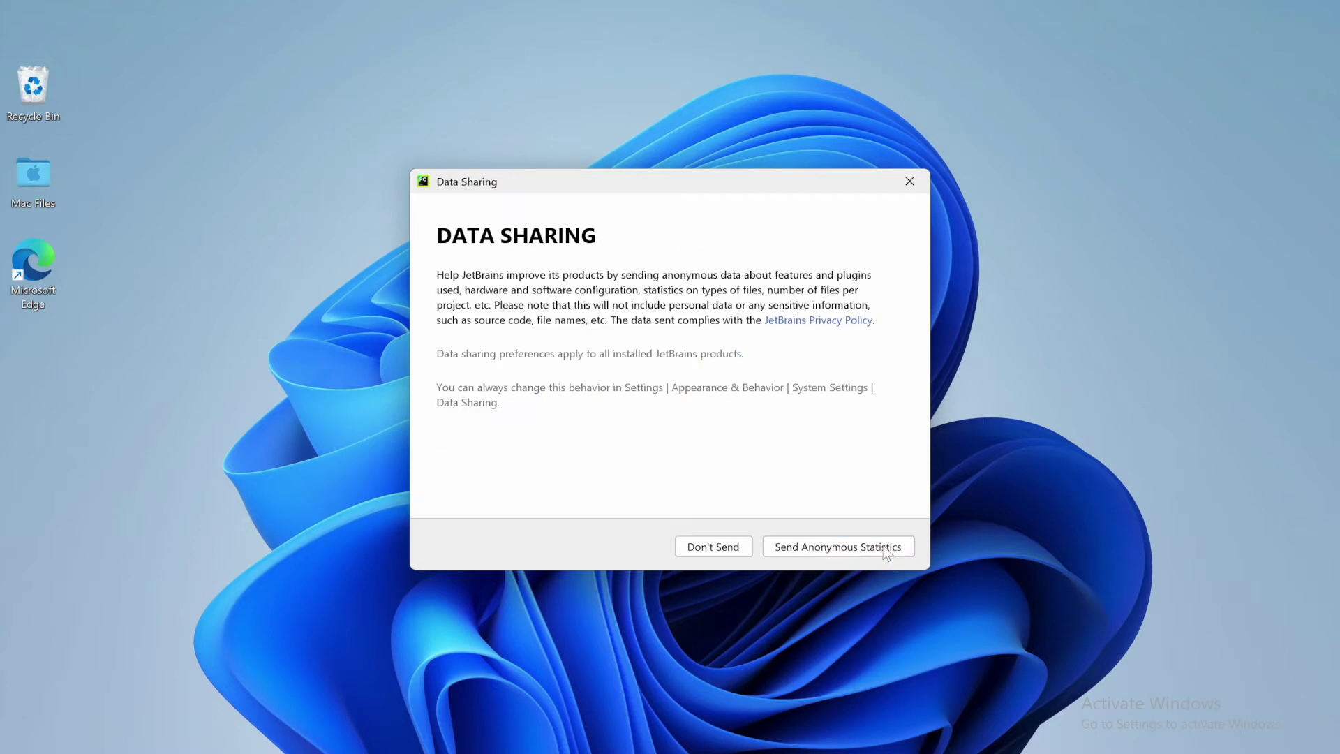
left_click(729, 545)
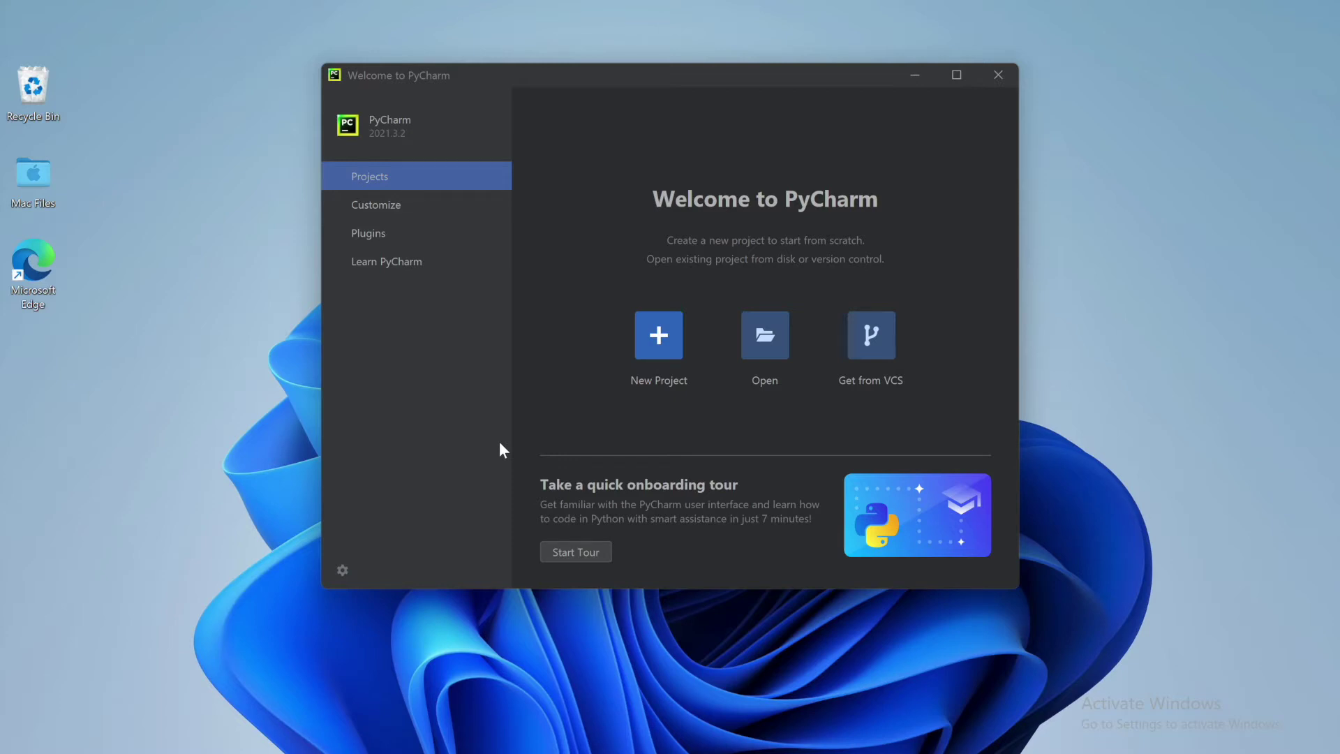
- Start a new project at location codrone-edu using a previously configured interpreter
left_click(661, 342)
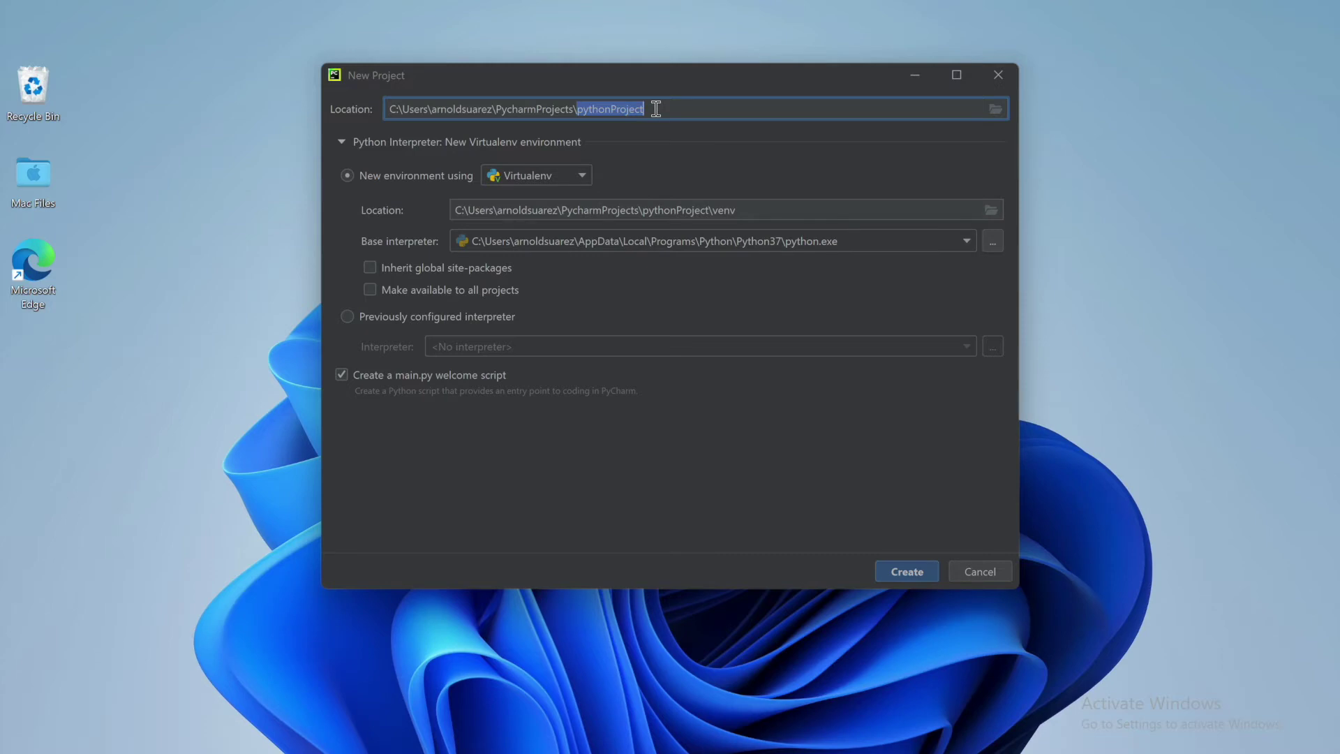
key("BackSpace")
type("codrone")
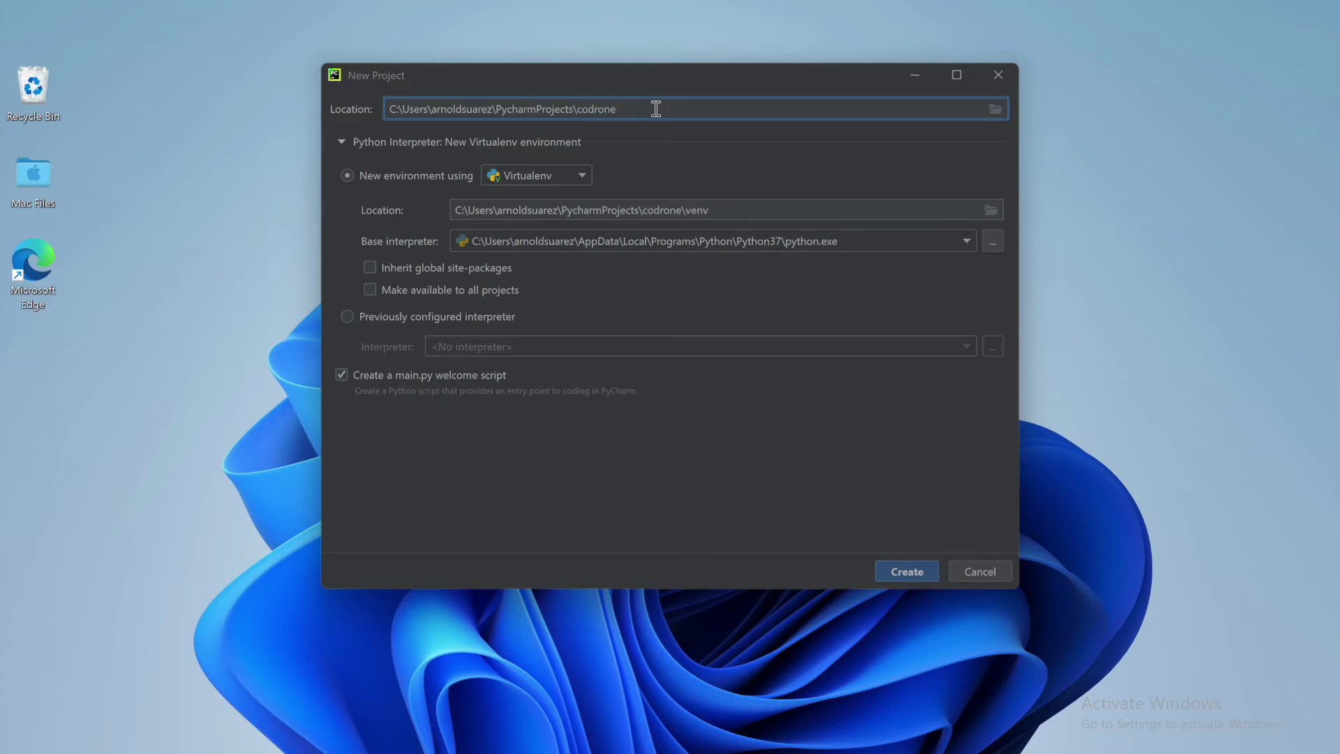
type("-edu")
left_click(348, 314)
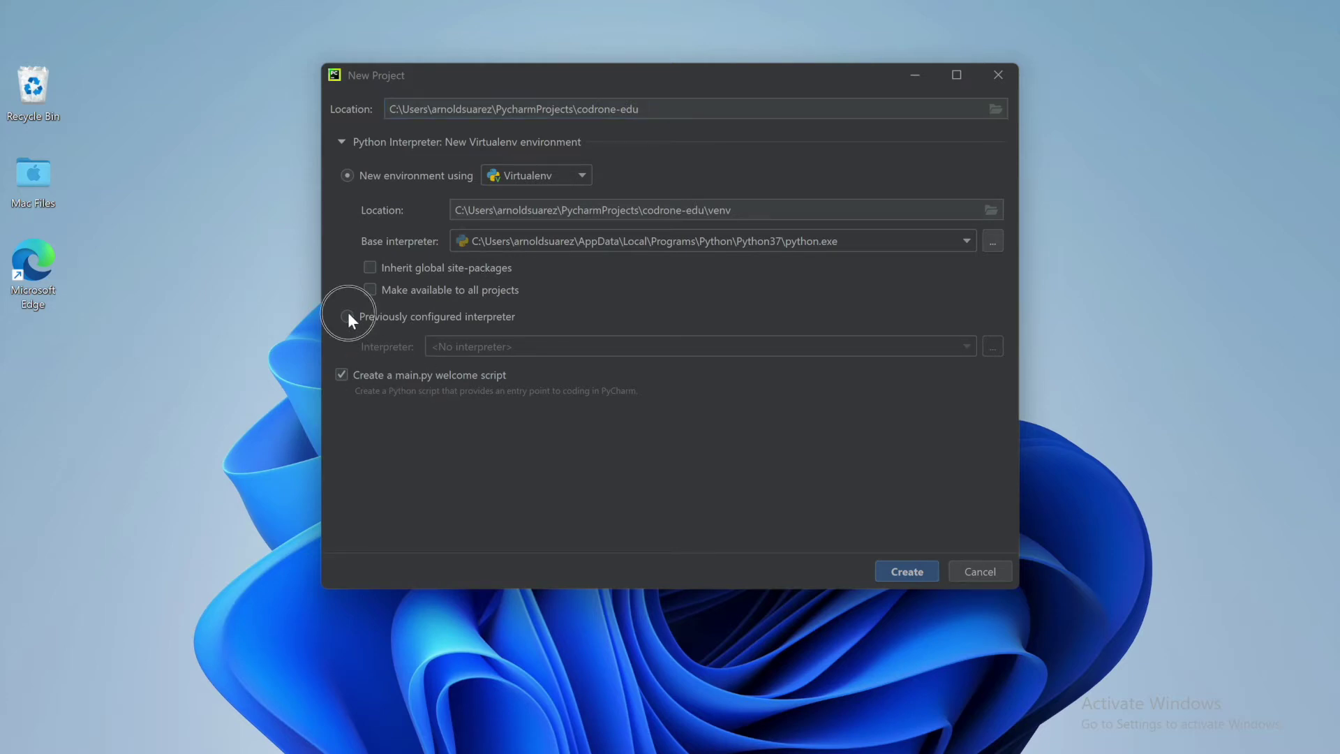
- Choose the system Python 3.7 interpreter and create the codrone-edu project
left_click(992, 347)
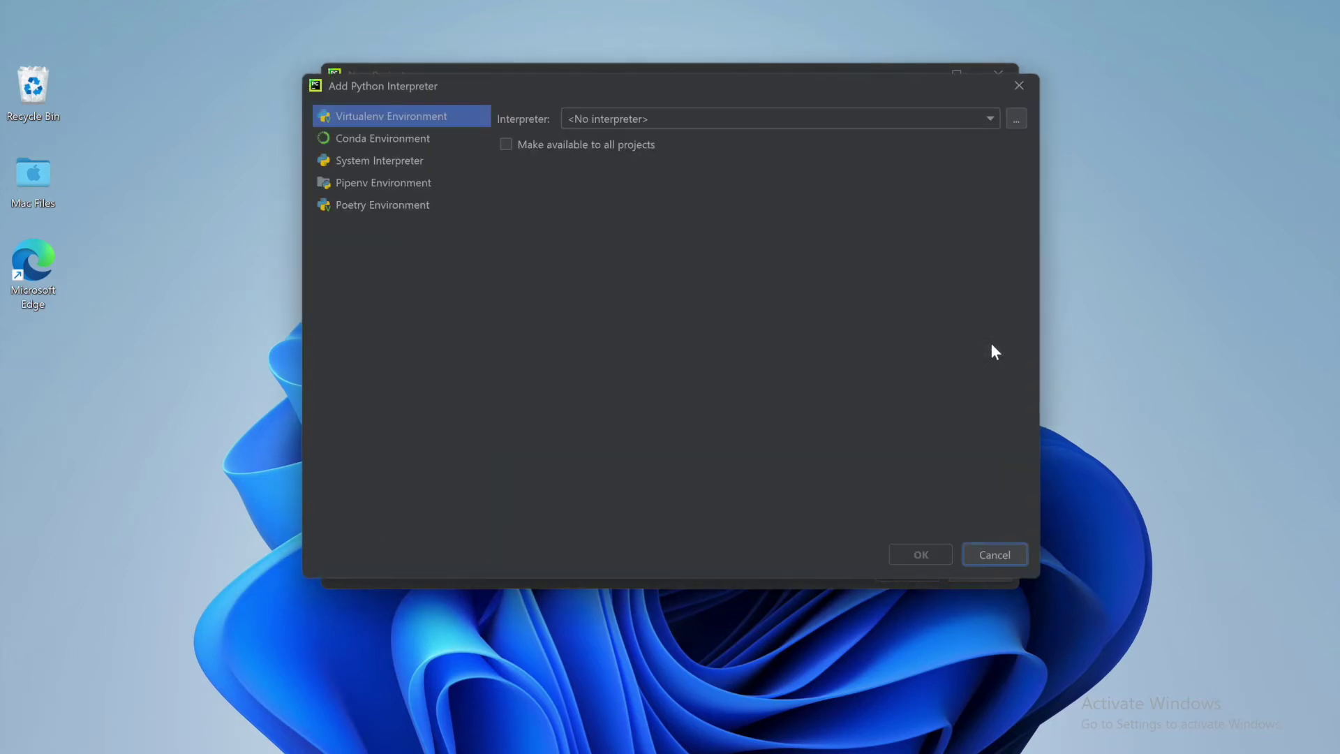
left_click(391, 158)
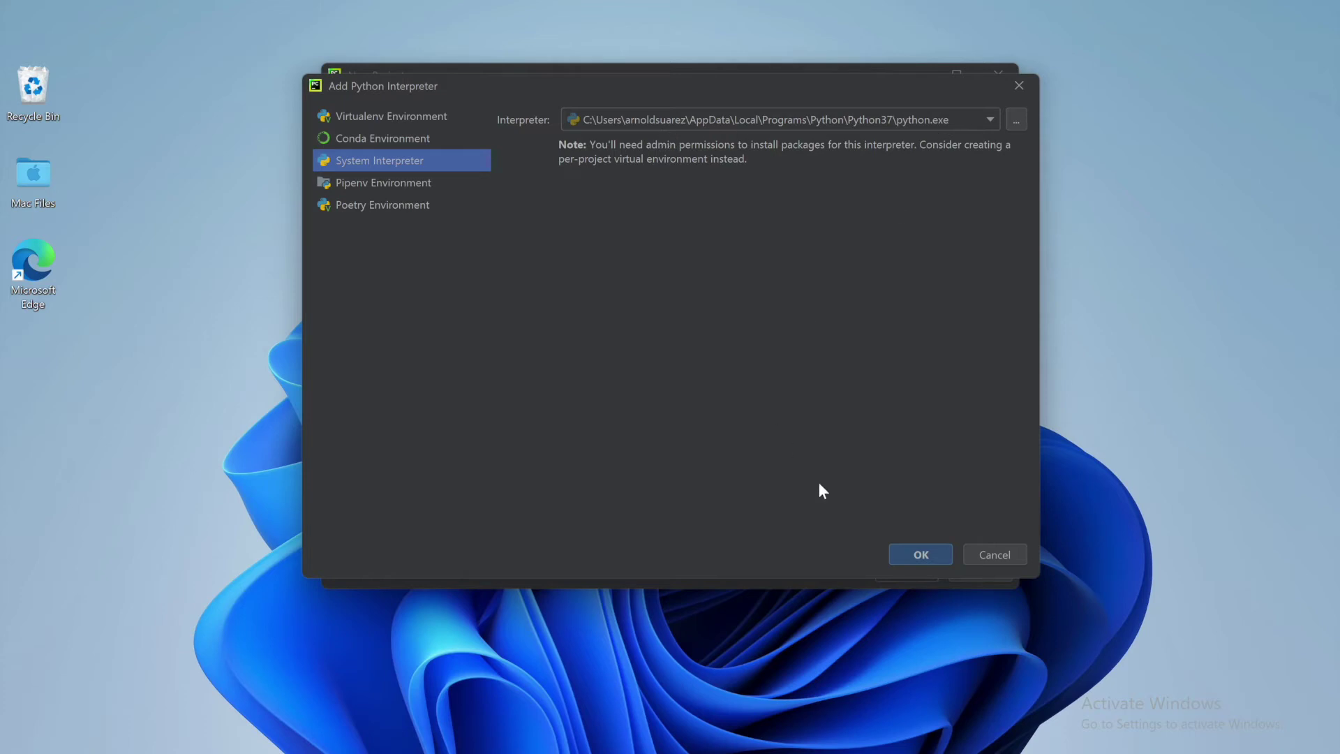
left_click(914, 557)
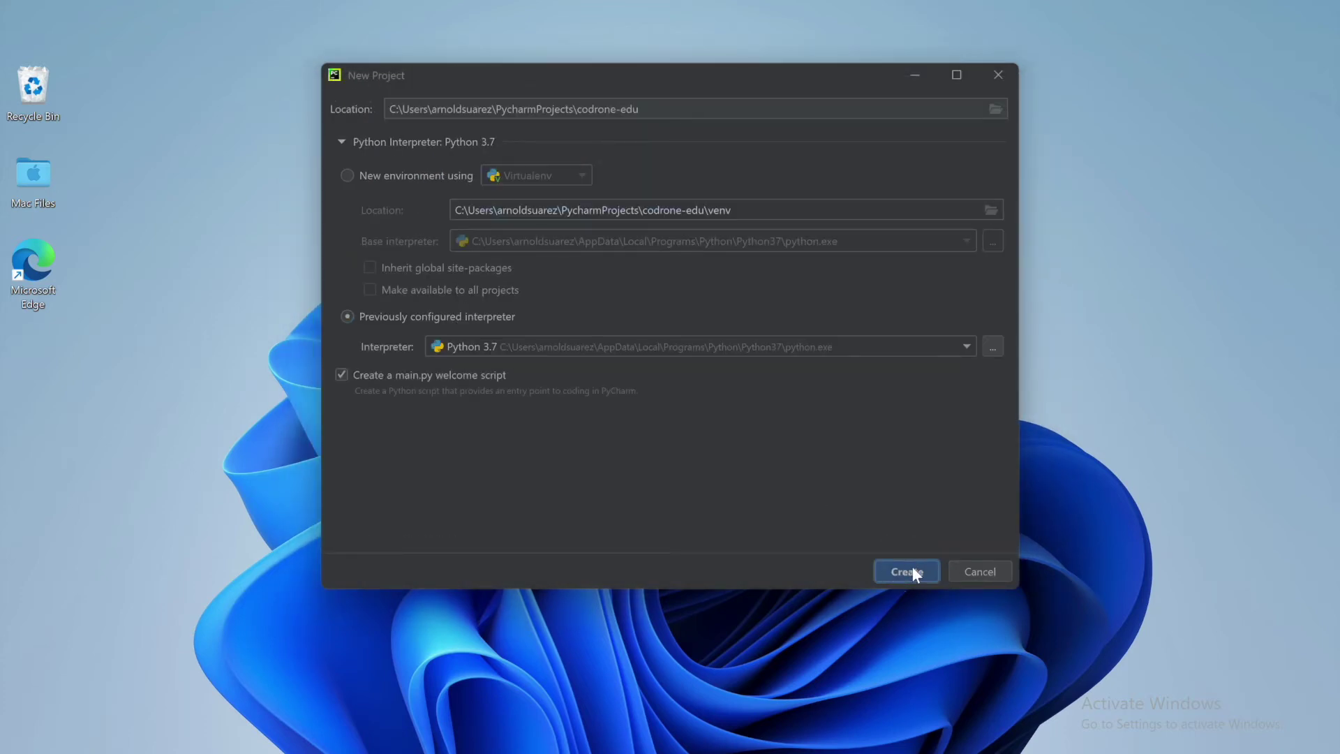
left_click(913, 567)
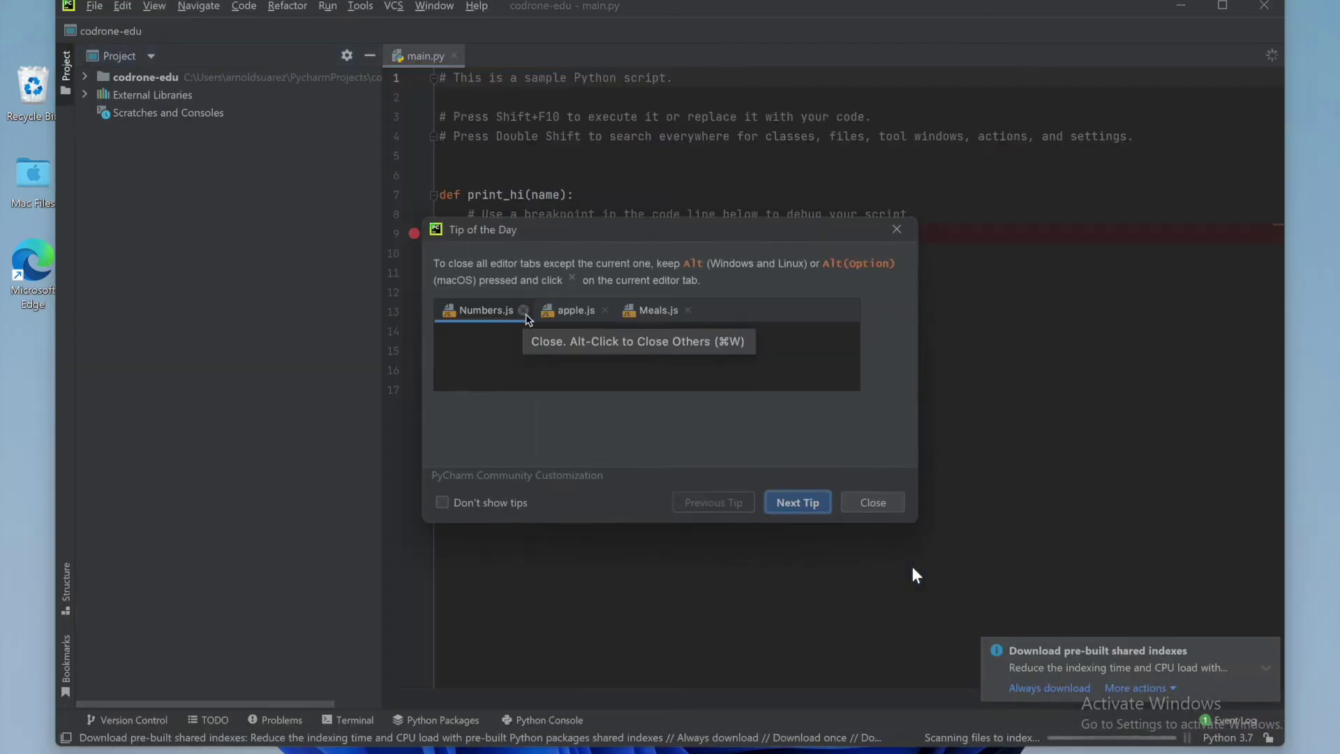
- Close the Tip of the Day and open File > Settings from the main.py editor
left_click(865, 504)
left_click(689, 449)
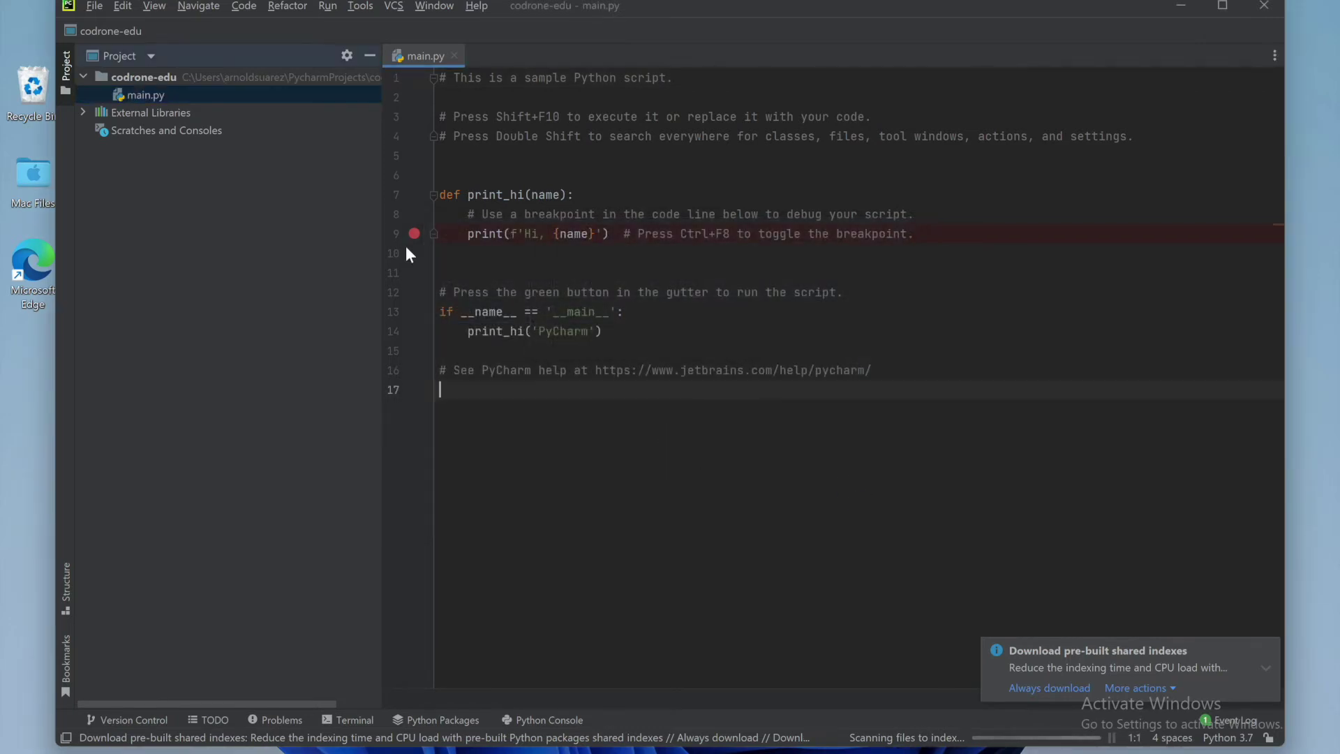
left_click(91, 7)
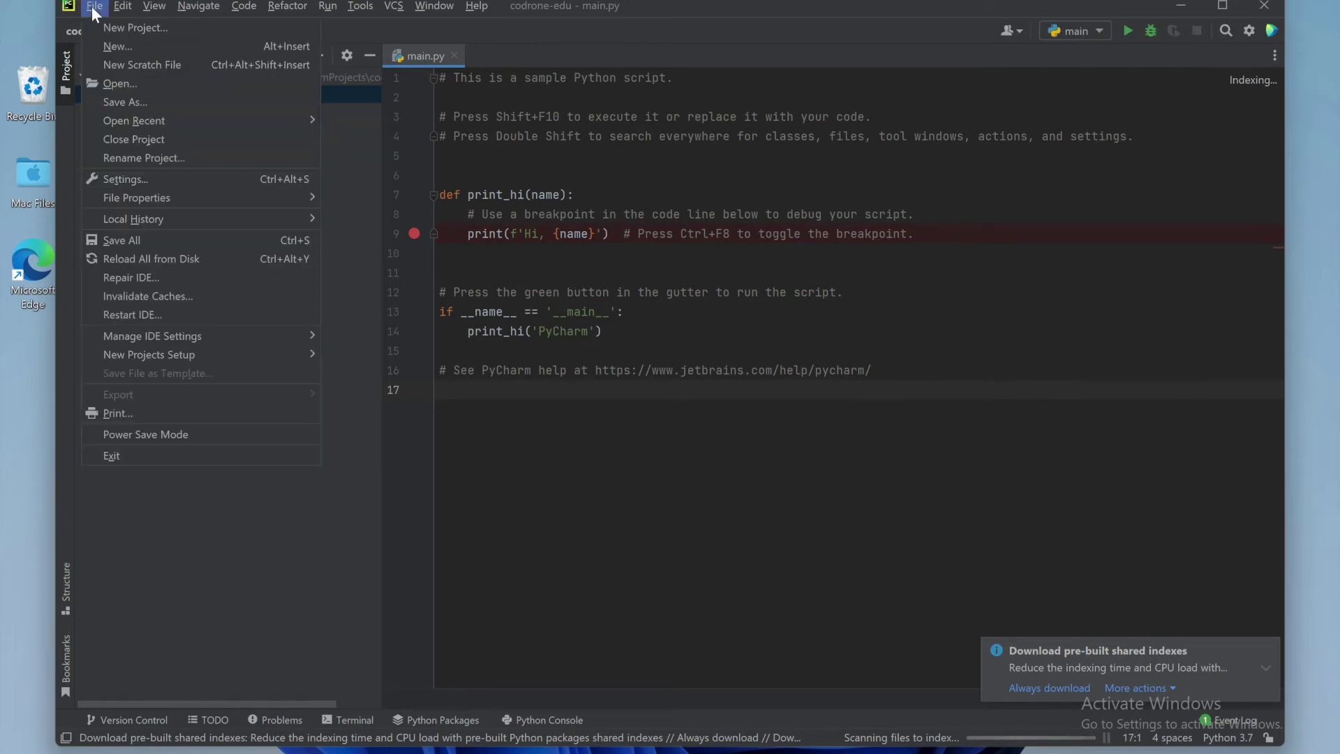
left_click(137, 173)
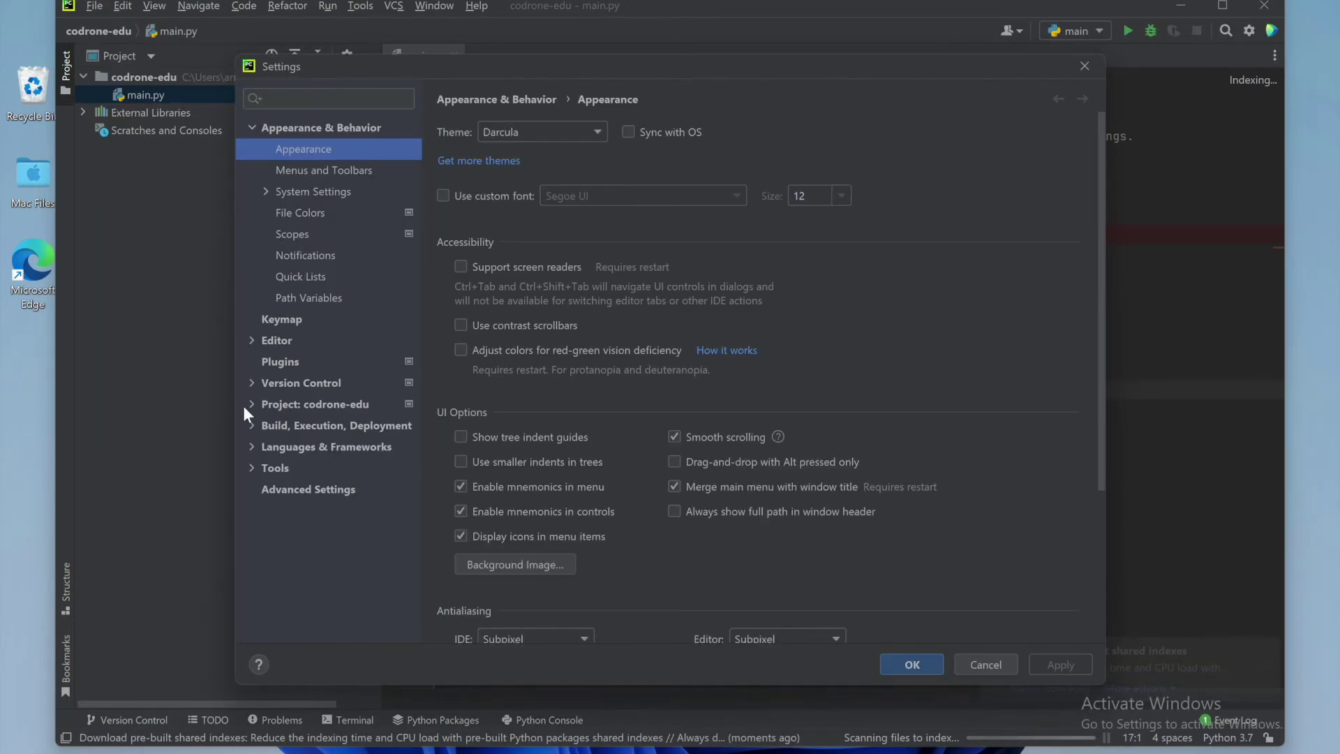
- Show the Python Interpreter packages for Project: codrone-edu and open Available Packages
left_click(251, 403)
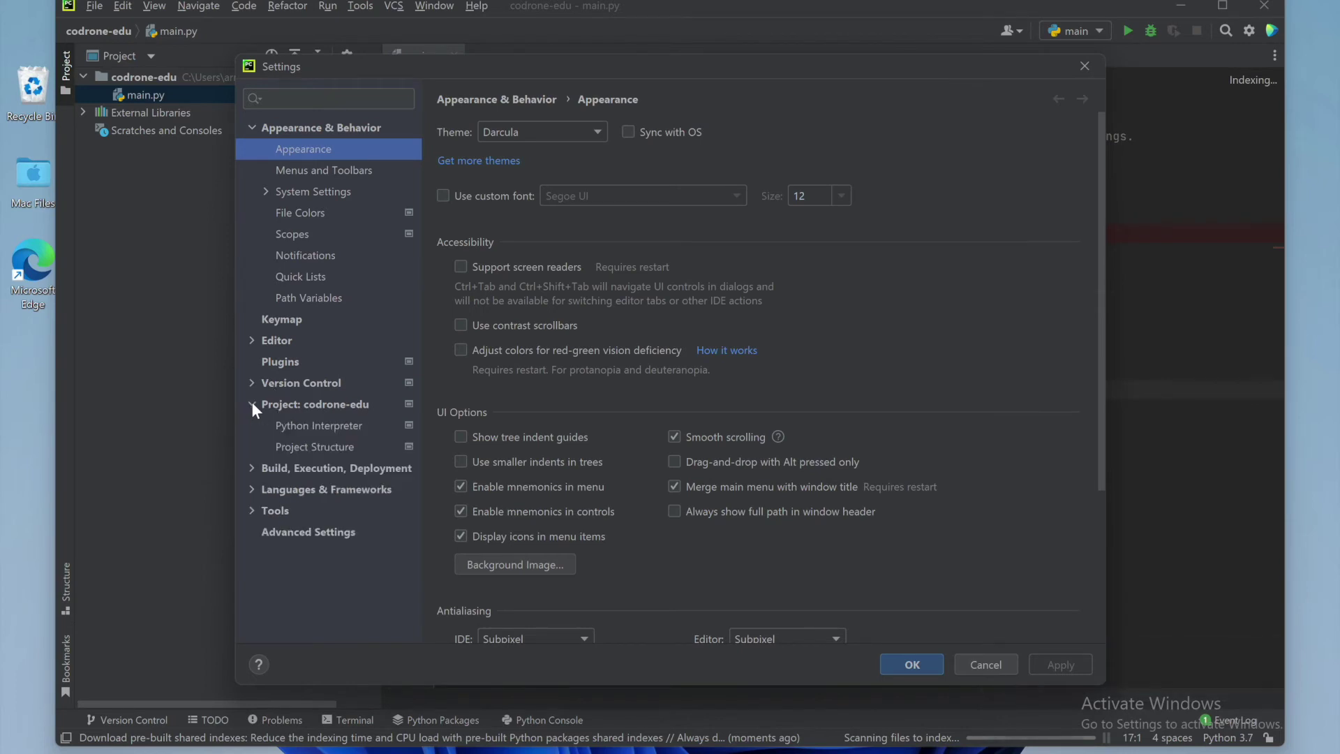
left_click(307, 427)
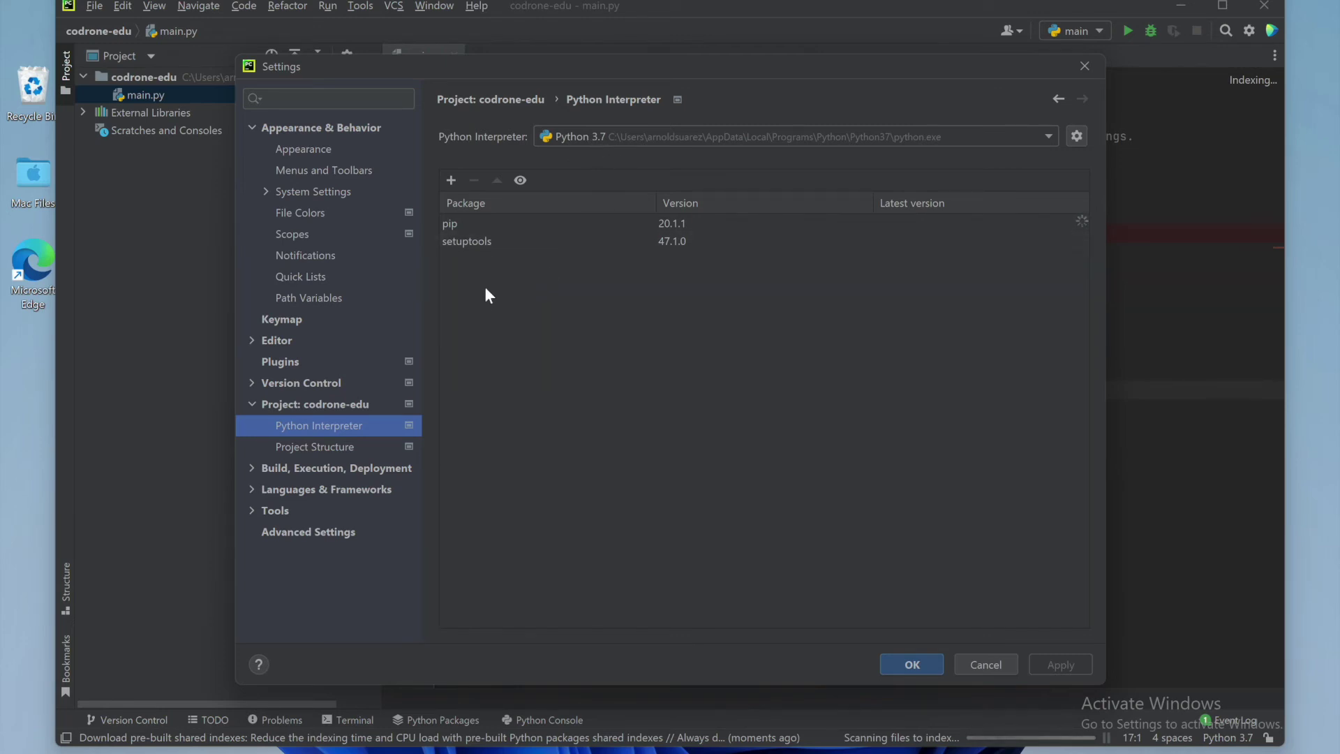
left_click(451, 180)
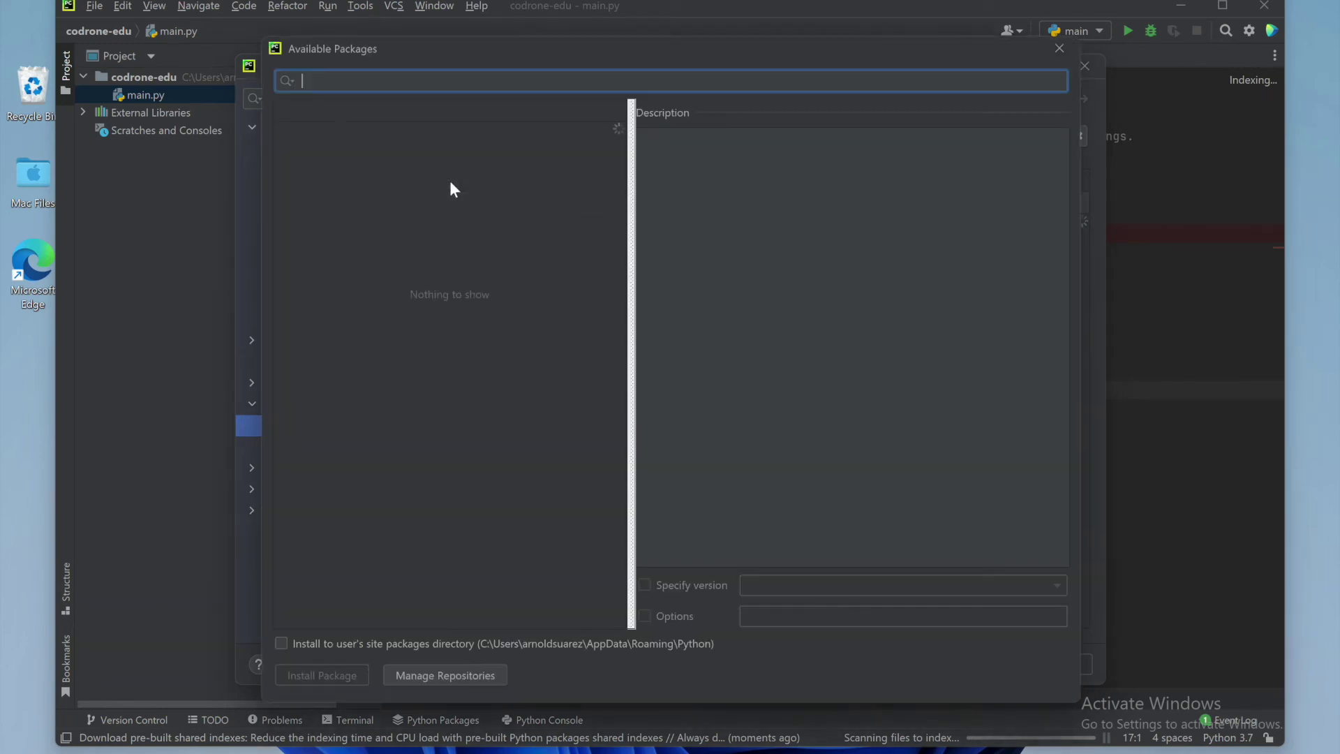
- Search for 'codrone', install the codrone-edu 0.9 package, and close the catalogue
left_click(341, 82)
type("c")
type("odrone")
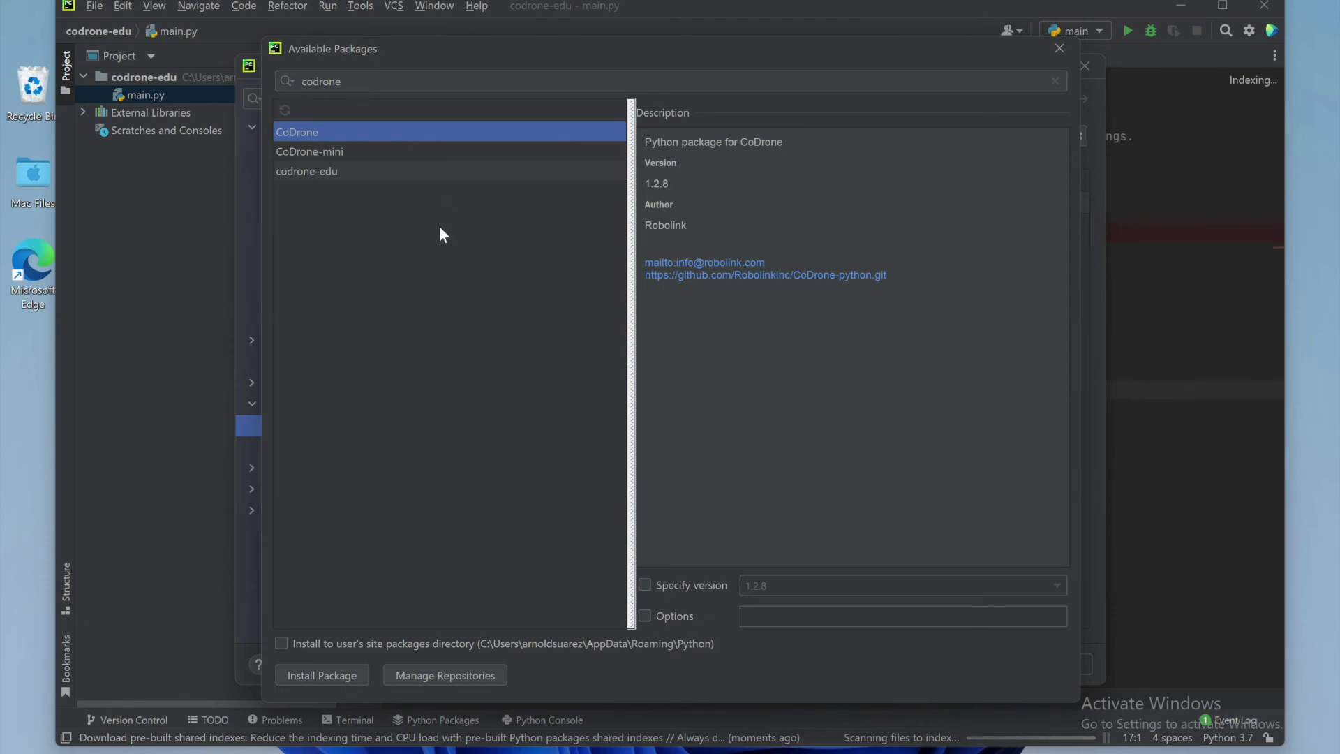
left_click(320, 171)
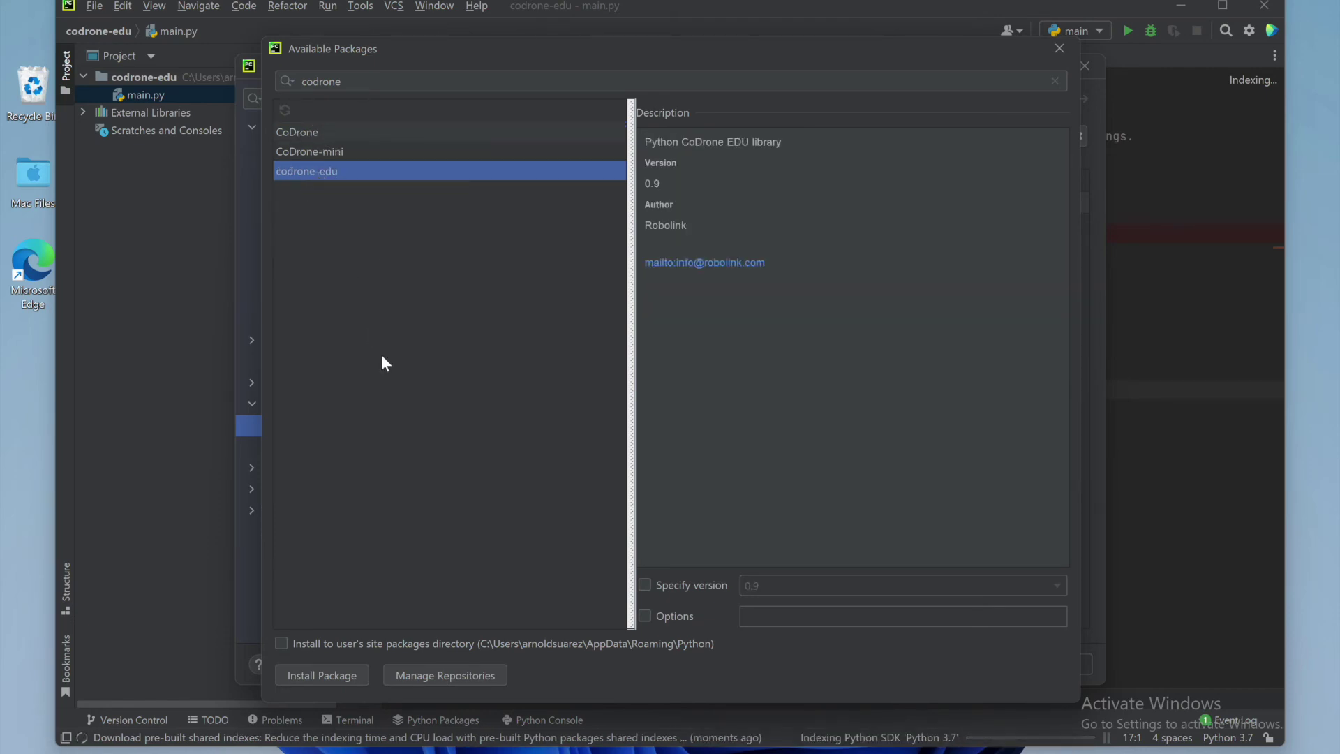
left_click(317, 675)
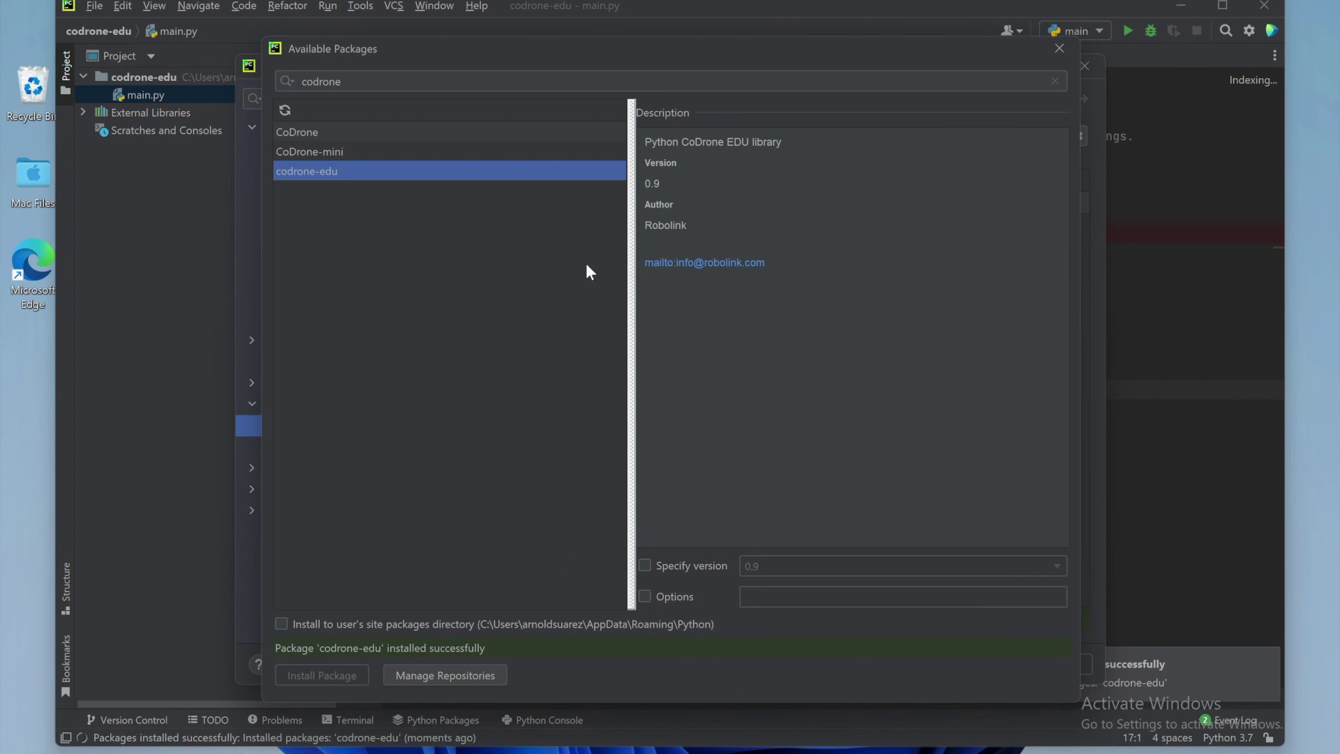
left_click(1059, 48)
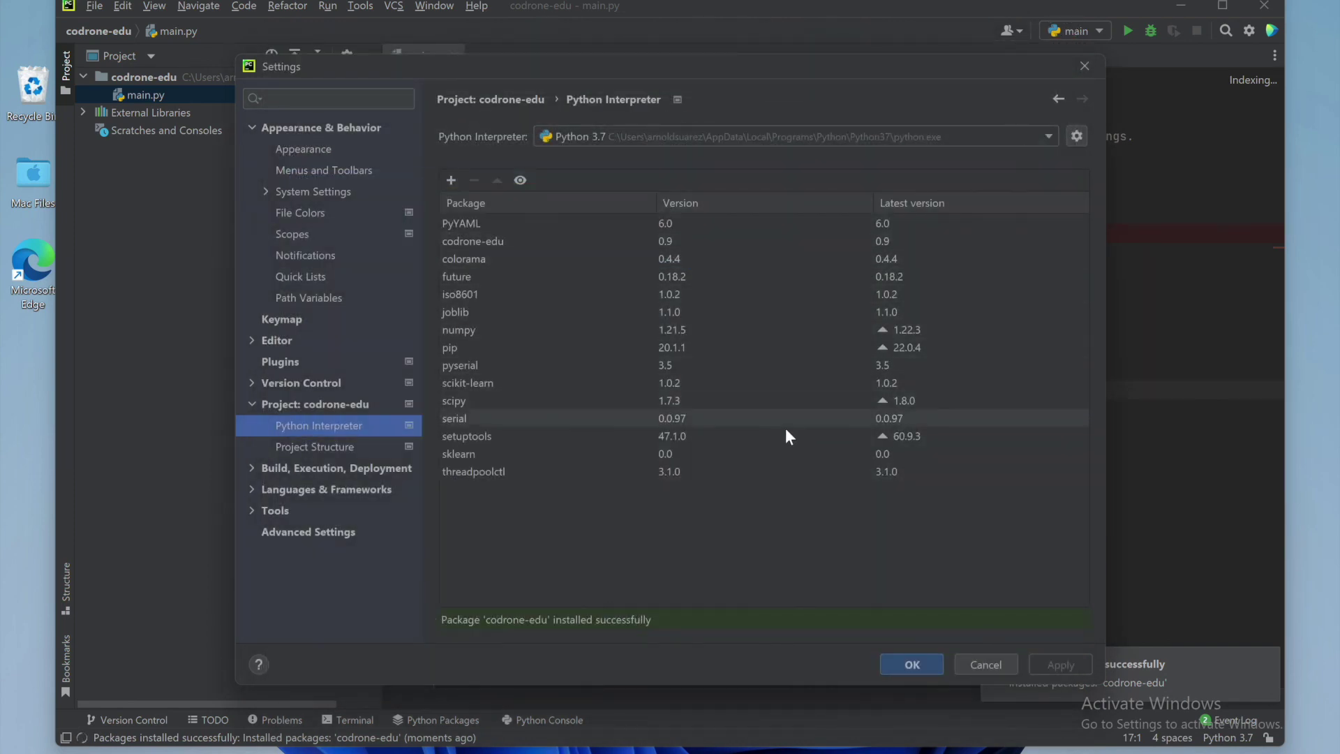
- Confirm the Settings dialog with OK, keeping codrone-edu 0.9 and its dependencies installed
left_click(902, 662)
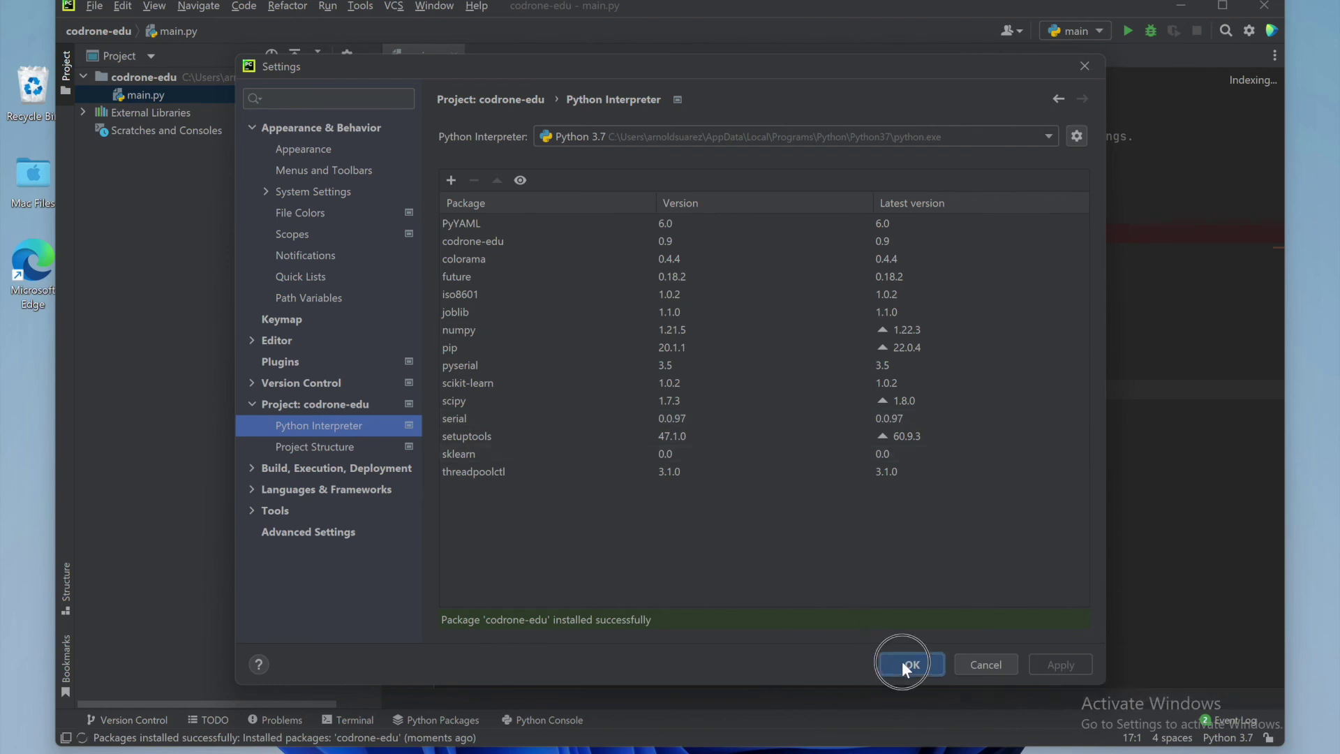